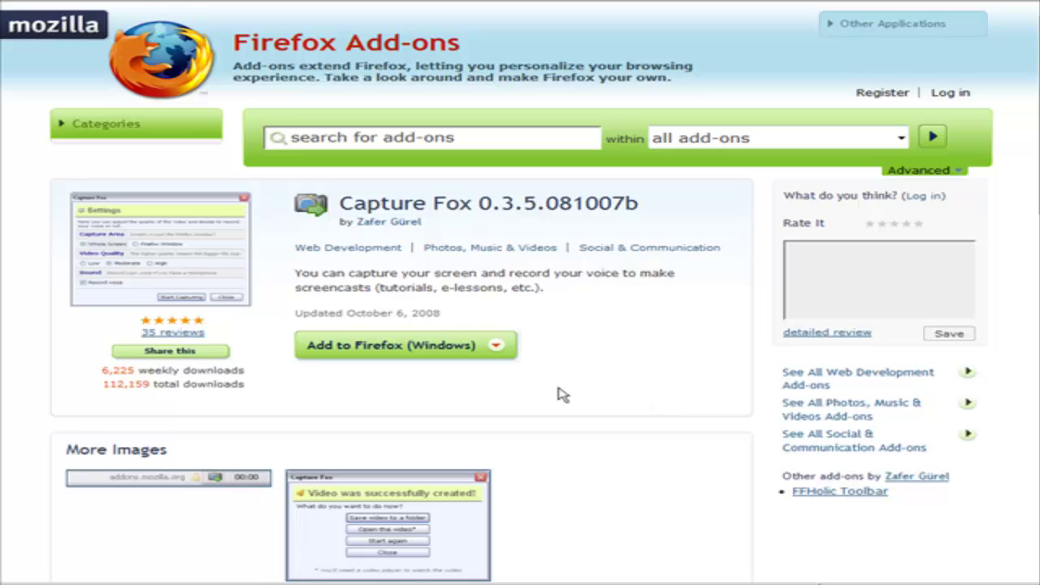
- Install the Capture Fox add-on from its page, confirming the software installation
{"action": "left_click", "coordinate": [385, 358]}
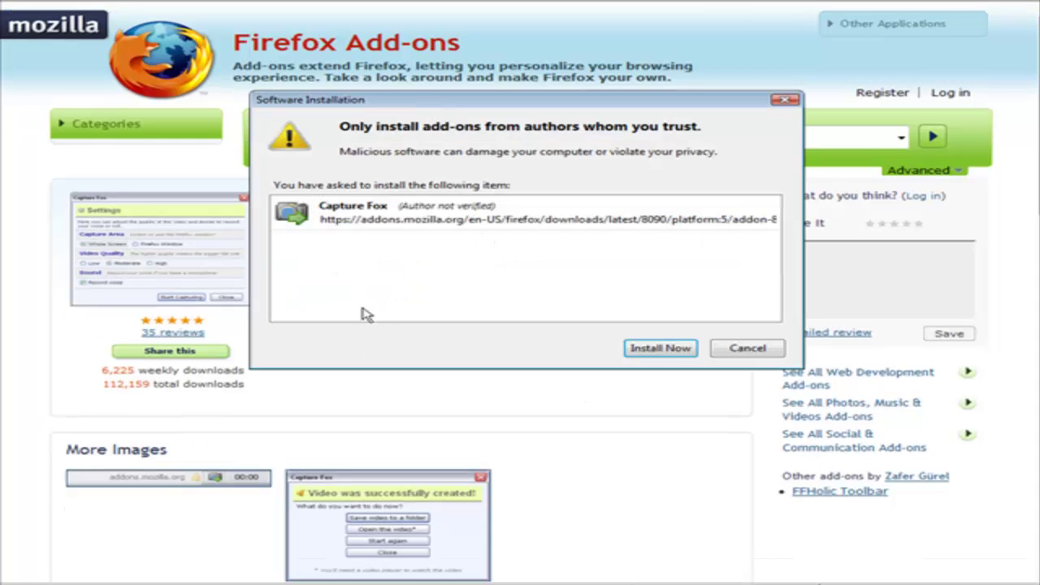
{"action": "left_click", "coordinate": [662, 350]}
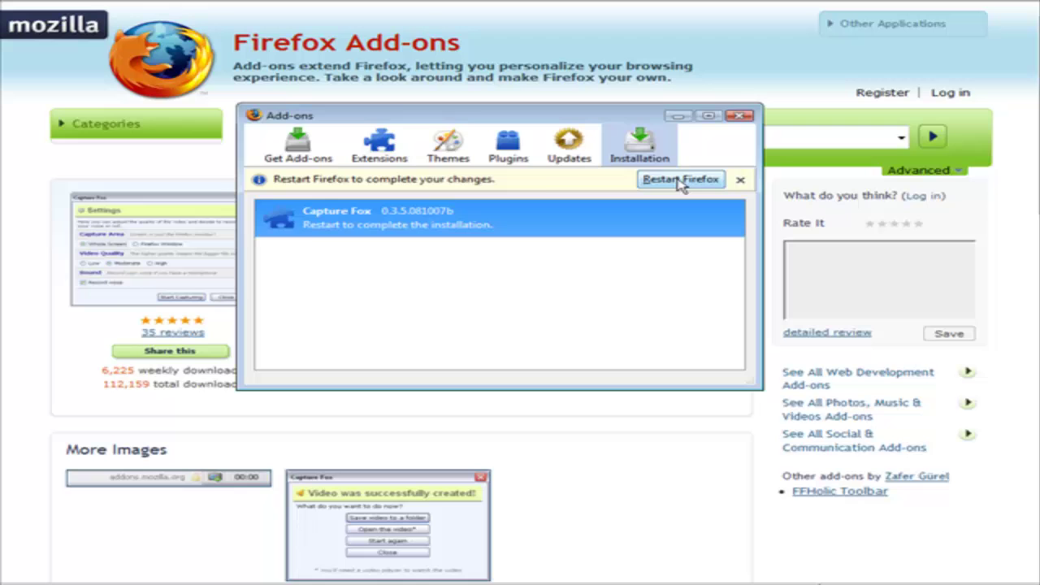
- Restart Firefox to finish installing Capture Fox, check its Extensions entry, then close Add-ons
{"action": "left_click", "coordinate": [681, 181]}
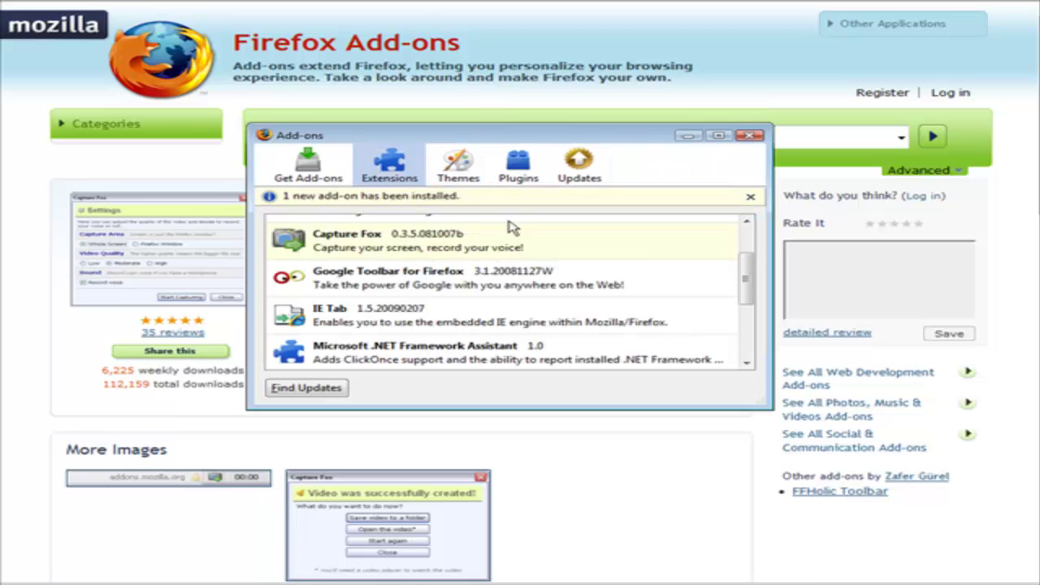
{"action": "left_click", "coordinate": [383, 240]}
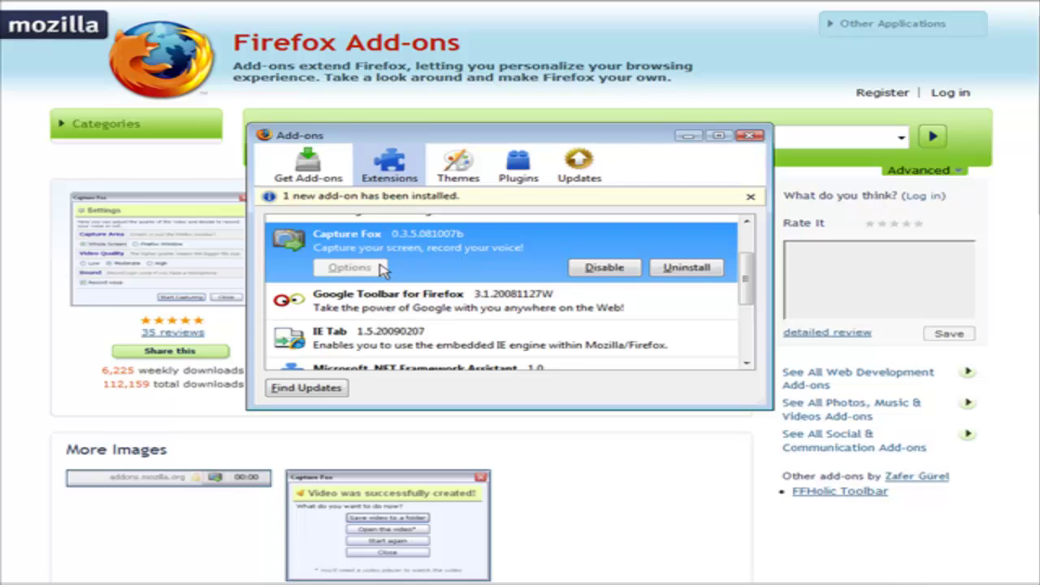
{"action": "left_click", "coordinate": [748, 136]}
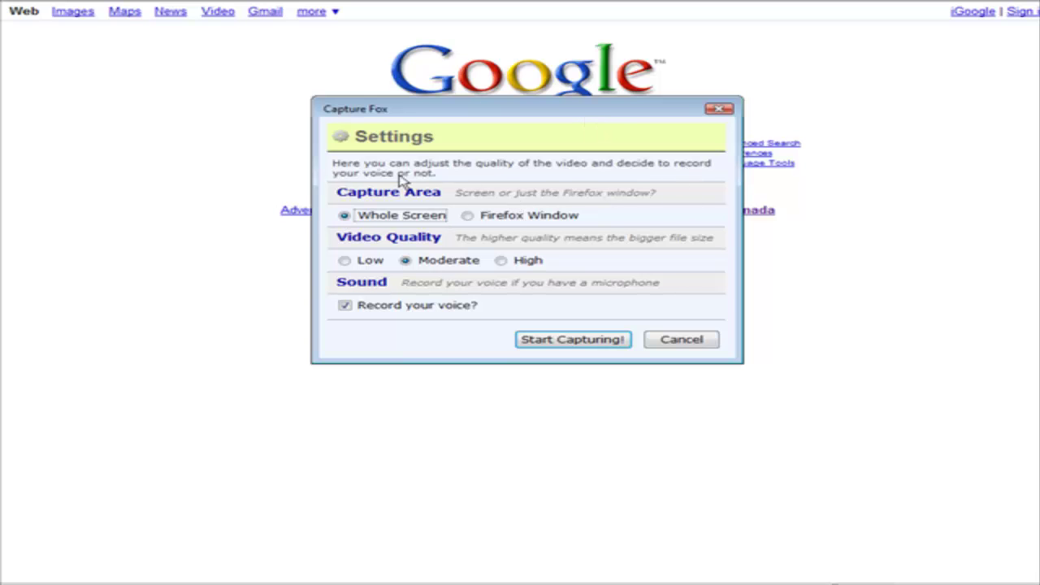
- Record only the Firefox window at High video quality and start capturing
{"action": "left_click", "coordinate": [470, 218]}
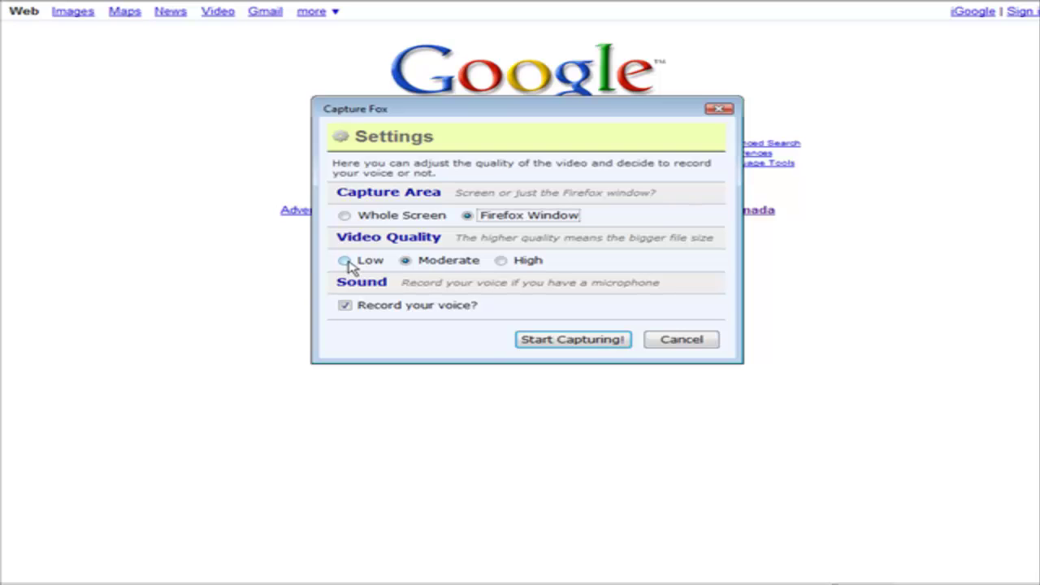
{"action": "left_click", "coordinate": [503, 263]}
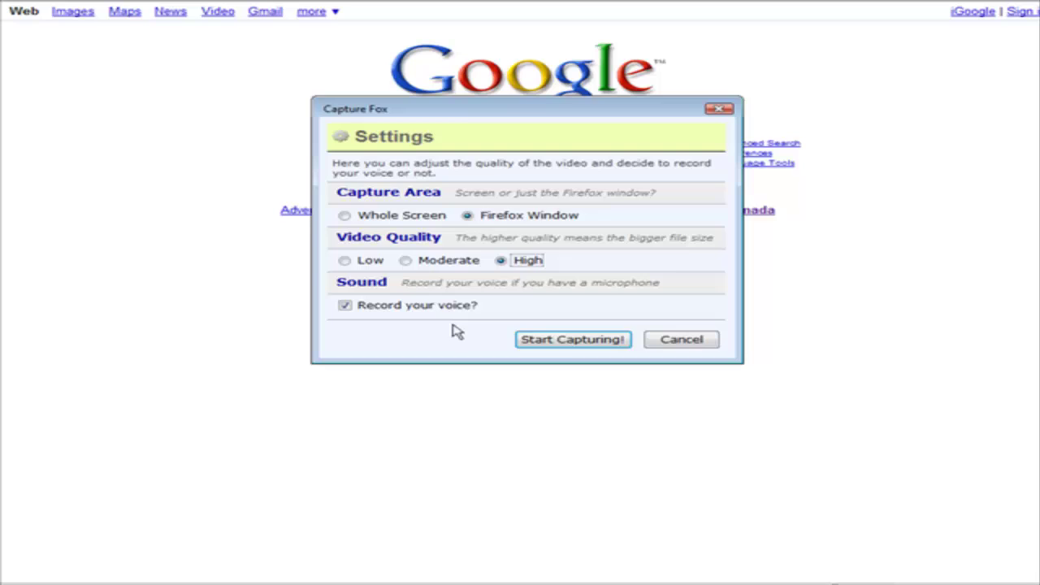
{"action": "left_click", "coordinate": [541, 341]}
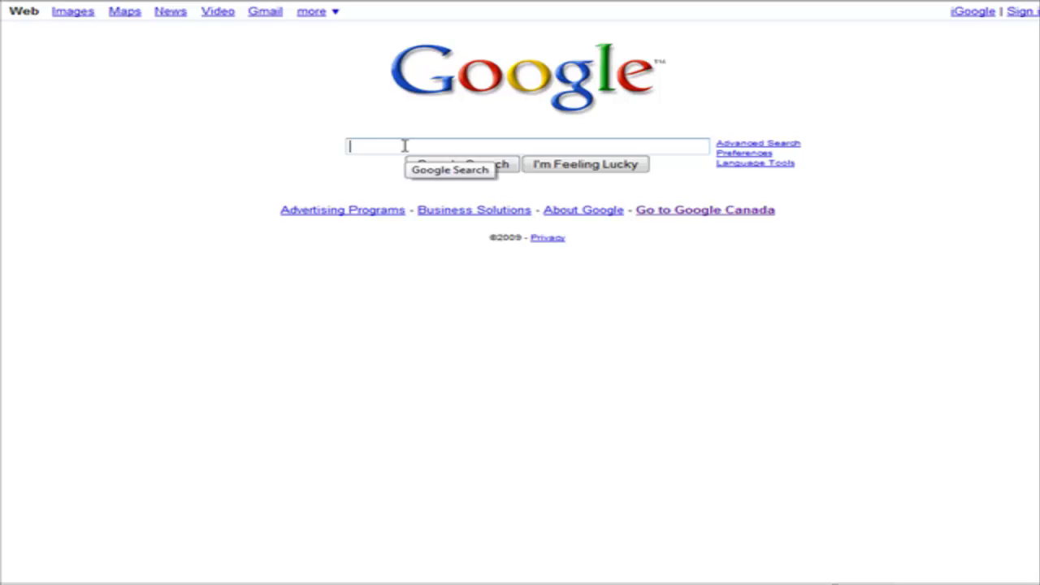
- Google 'rhow to capture a rabbit' and stop the Capture Fox recording from the Tools menu
{"action": "type", "text": "rhow to capture a rabbit"}
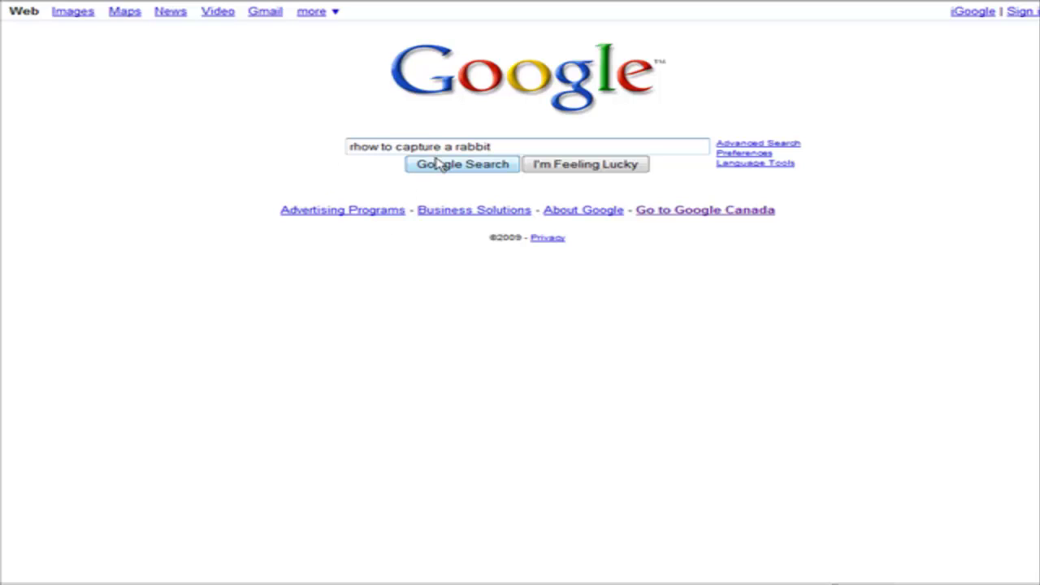
{"action": "left_click", "coordinate": [435, 166]}
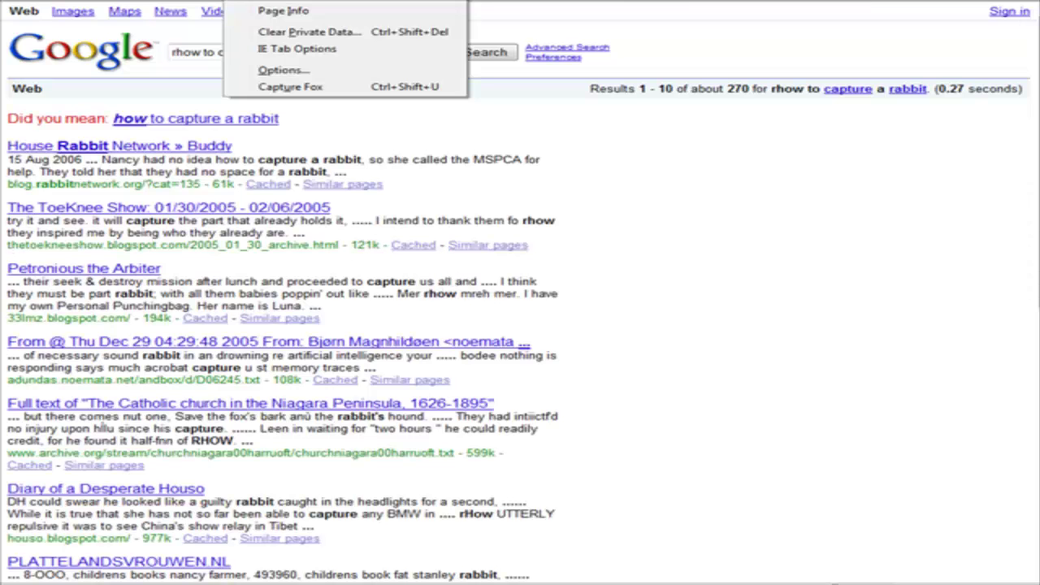
{"action": "left_click", "coordinate": [480, 86]}
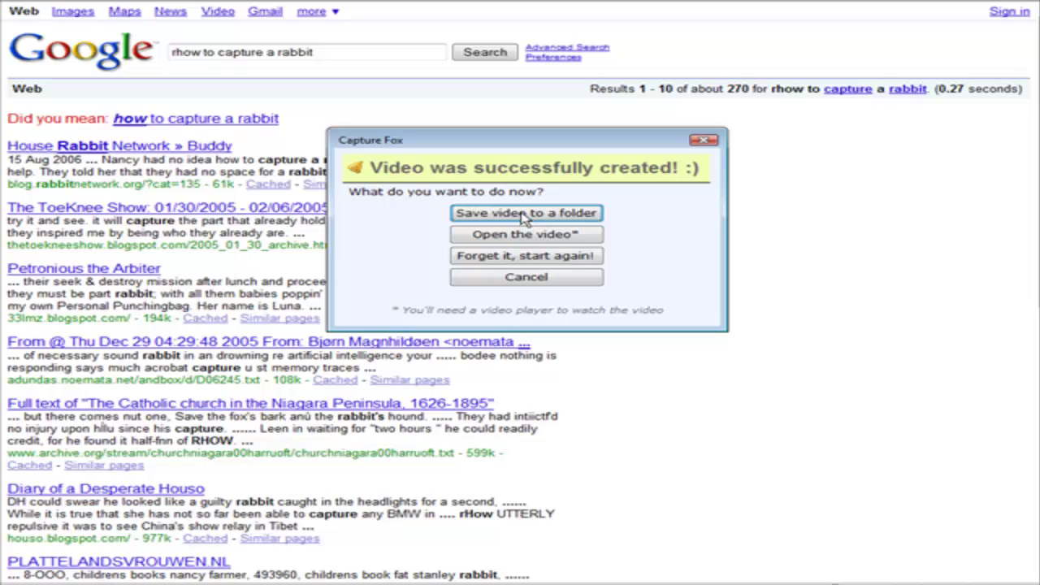
- Save the recorded video to the Desktop as capturefox.avi
{"action": "left_click", "coordinate": [524, 213]}
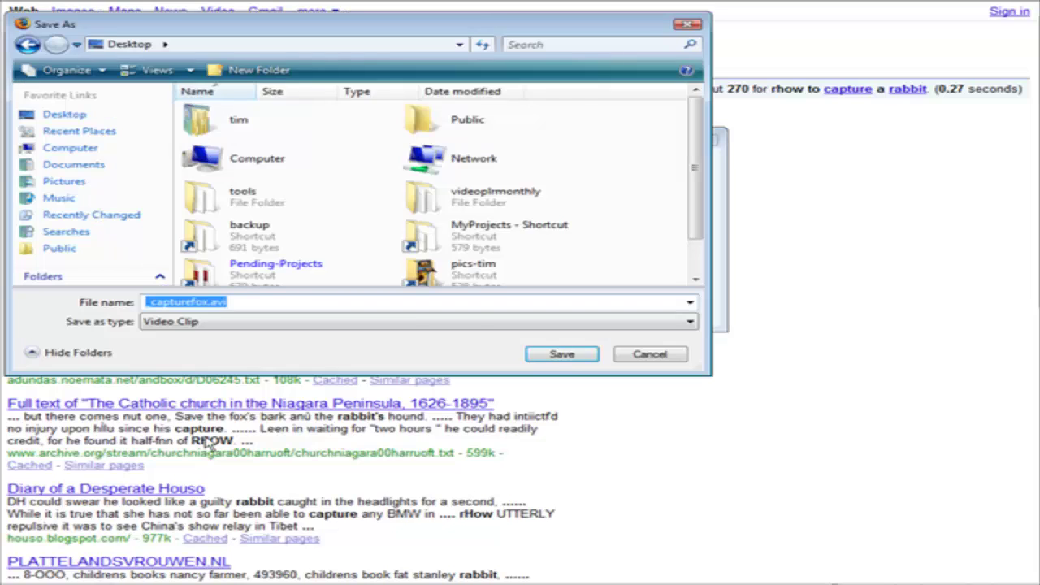
{"action": "left_click", "coordinate": [562, 354]}
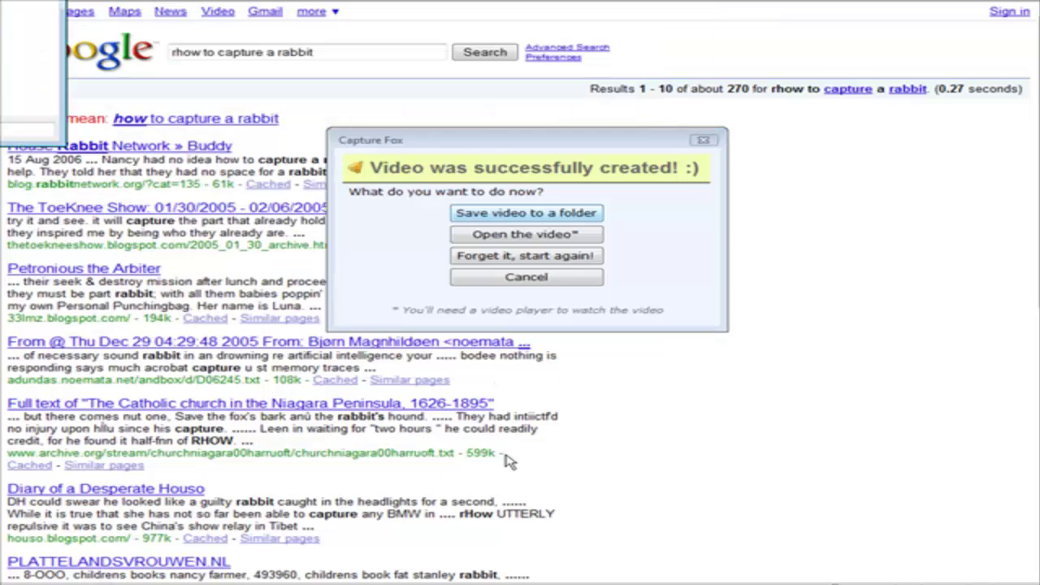